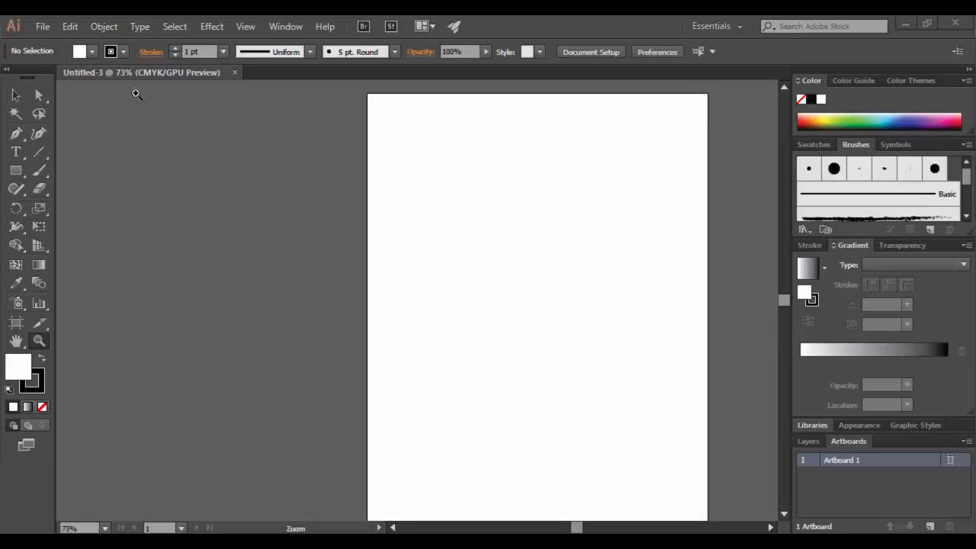
Step: Start a new document measured in inches, 3.5 in wide and 2 in high
{"action": "left_click", "coordinate": [43, 26]}
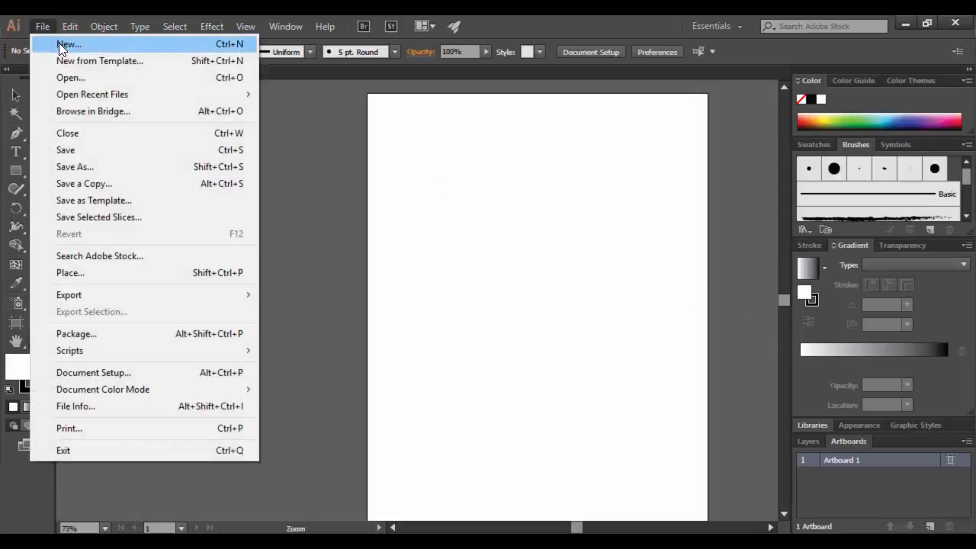
{"action": "left_click", "coordinate": [59, 43]}
{"action": "left_click_drag", "start_coordinate": [289, 74], "coordinate": [425, 90]}
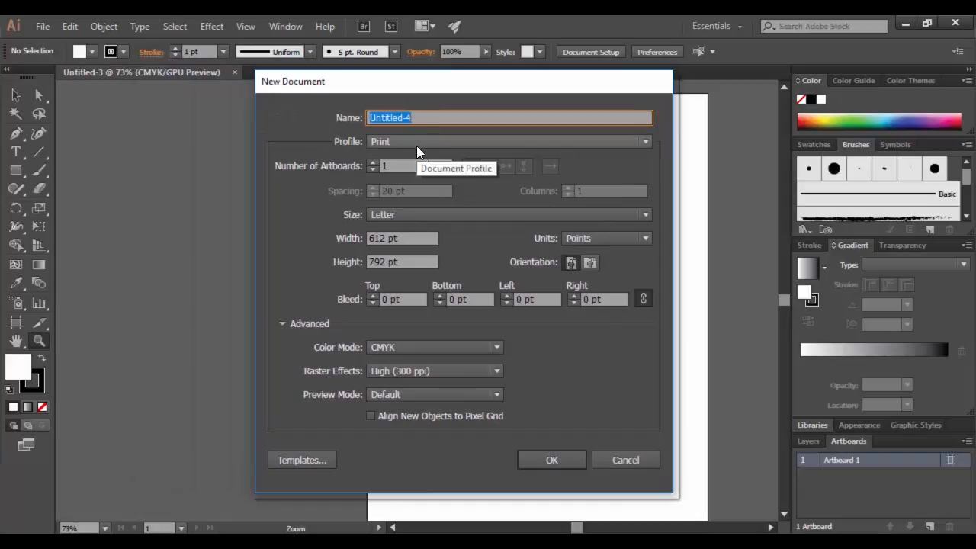
{"action": "left_click", "coordinate": [610, 240]}
{"action": "left_click", "coordinate": [602, 287]}
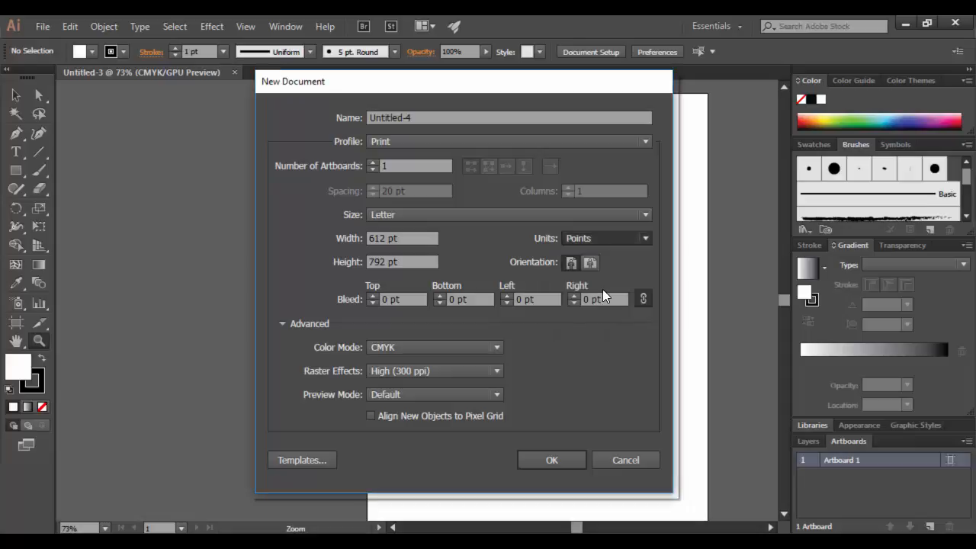
{"action": "left_click_drag", "start_coordinate": [399, 239], "coordinate": [322, 233]}
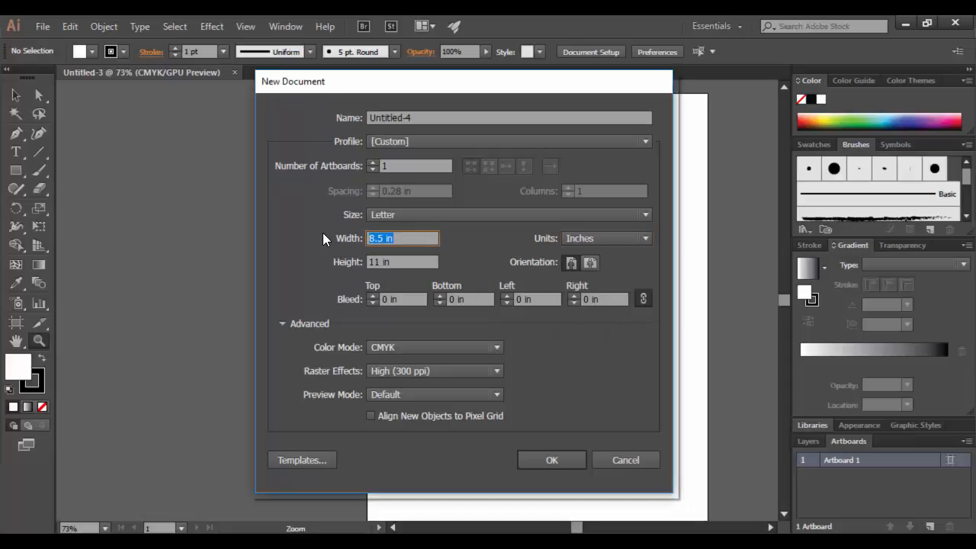
{"action": "type", "text": "3.5"}
{"action": "left_click_drag", "start_coordinate": [389, 262], "coordinate": [311, 261]}
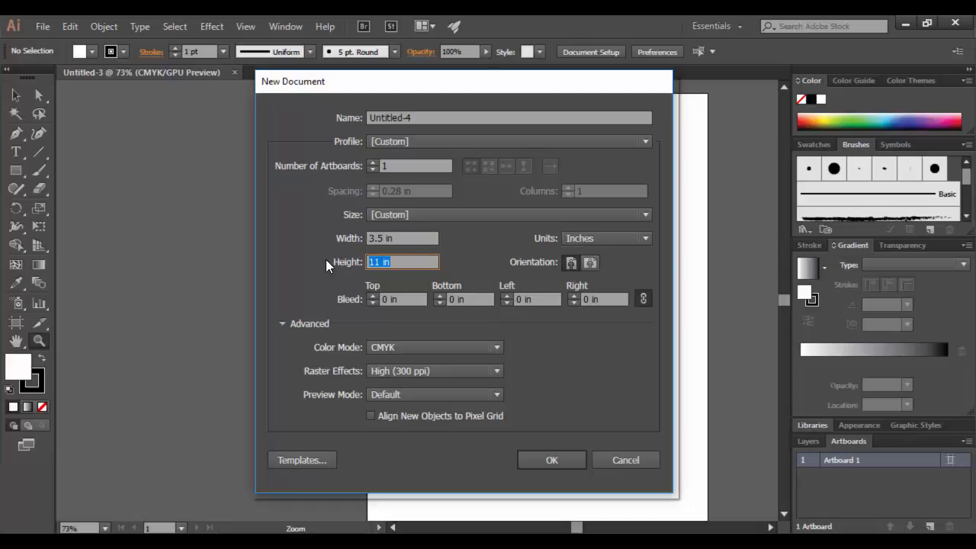
{"action": "type", "text": "2"}
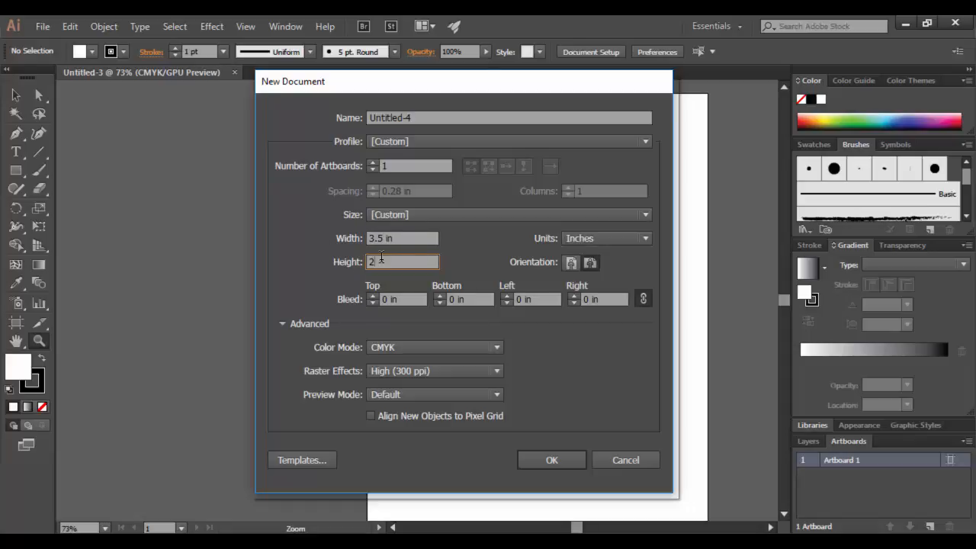
Step: Set the bleed to 0.125 in on all four sides and create the document
{"action": "left_click", "coordinate": [435, 242]}
{"action": "left_click", "coordinate": [371, 302]}
{"action": "left_click", "coordinate": [371, 296]}
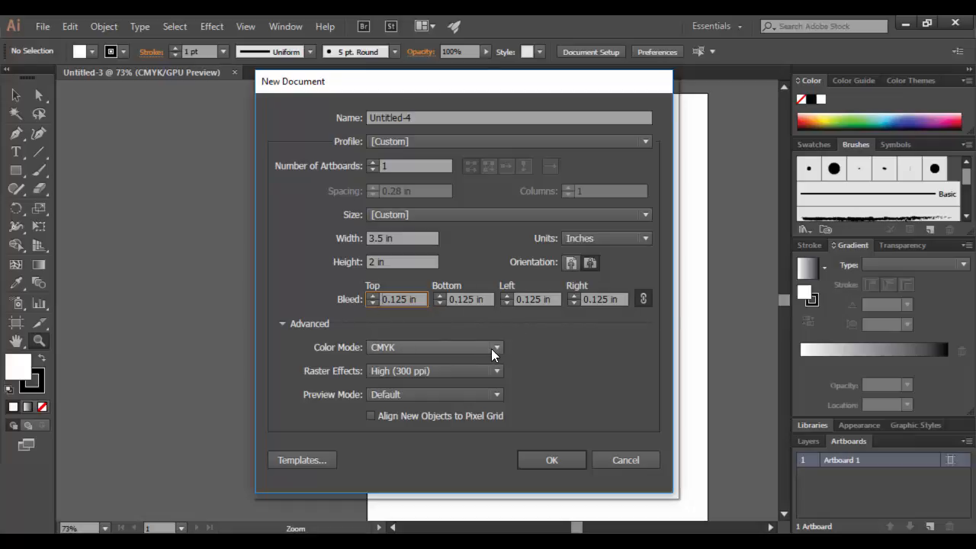
{"action": "left_click", "coordinate": [552, 460]}
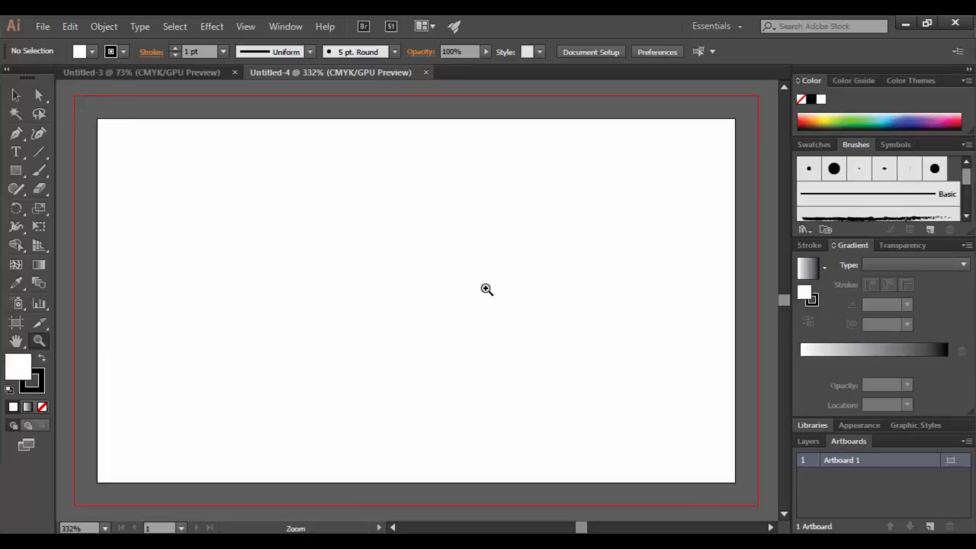
Step: Show the rulers and place two horizontal guides, one near the artboard's upper edge and one near its lower edge
{"action": "key", "text": "ctrl+r"}
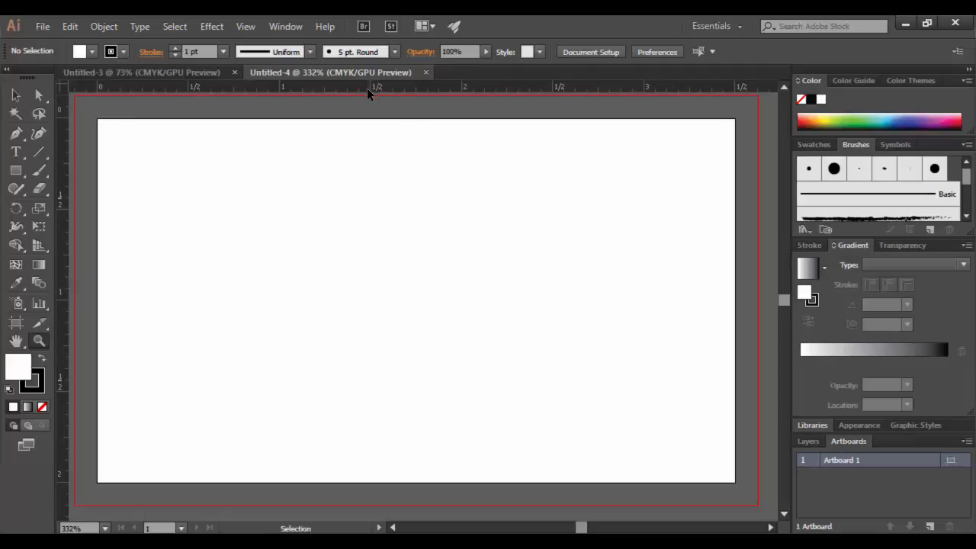
{"action": "left_click", "coordinate": [248, 30]}
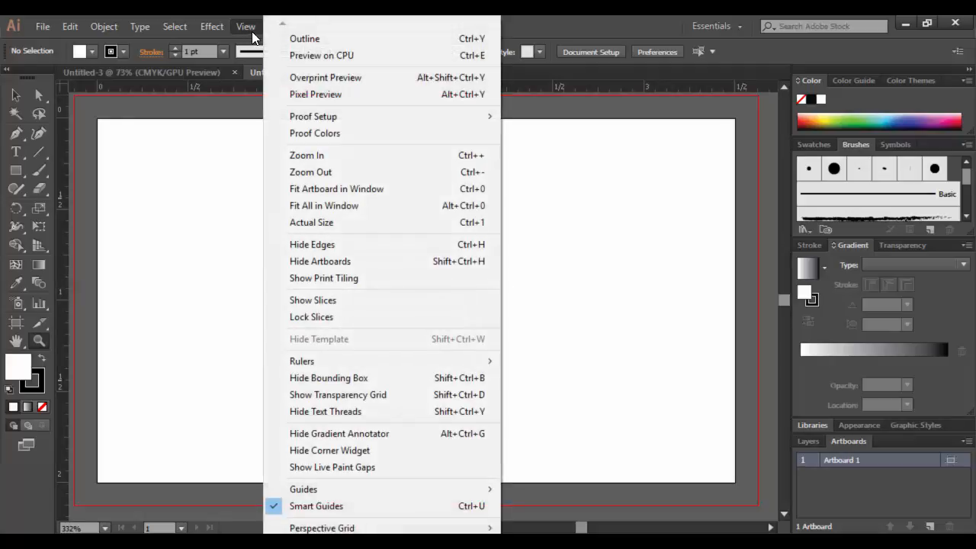
{"action": "mouse_move", "coordinate": [291, 361]}
{"action": "left_click", "coordinate": [556, 82]}
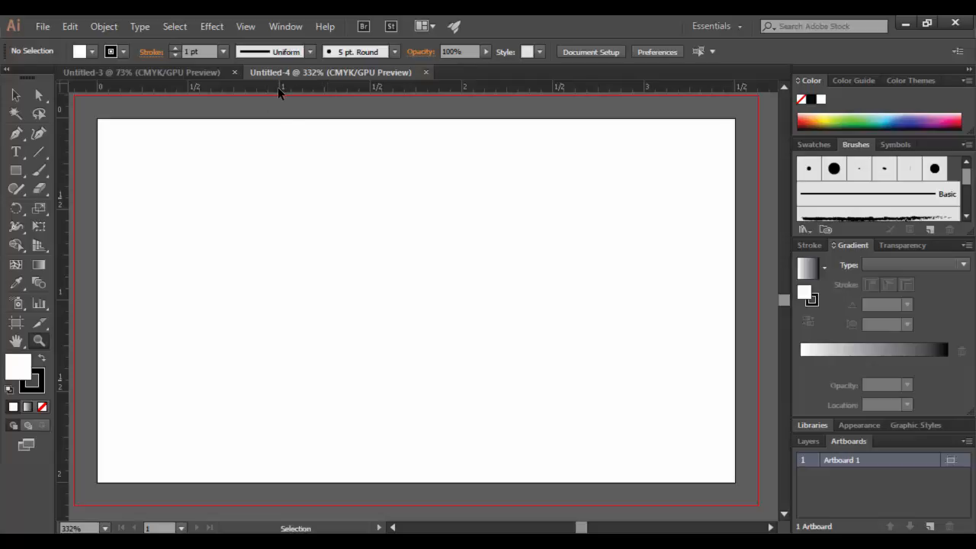
{"action": "left_click_drag", "start_coordinate": [277, 87], "coordinate": [278, 154]}
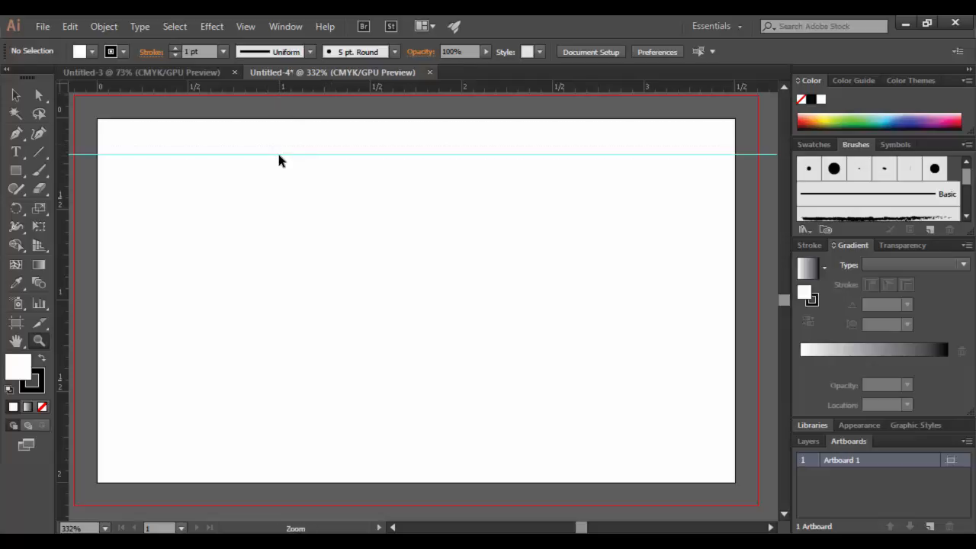
{"action": "left_click_drag", "start_coordinate": [303, 90], "coordinate": [298, 433]}
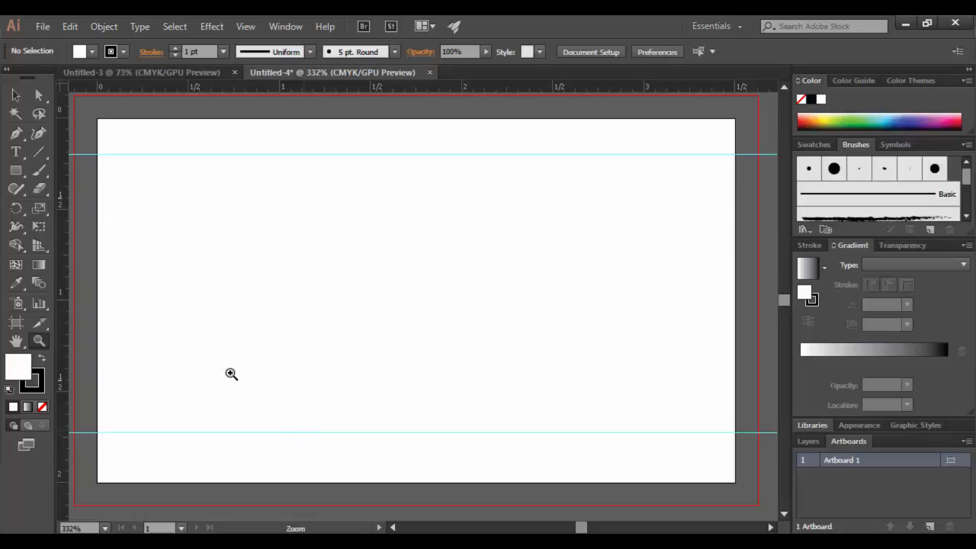
Step: Switch to the Selection tool and unlock the guides
{"action": "left_click", "coordinate": [17, 99]}
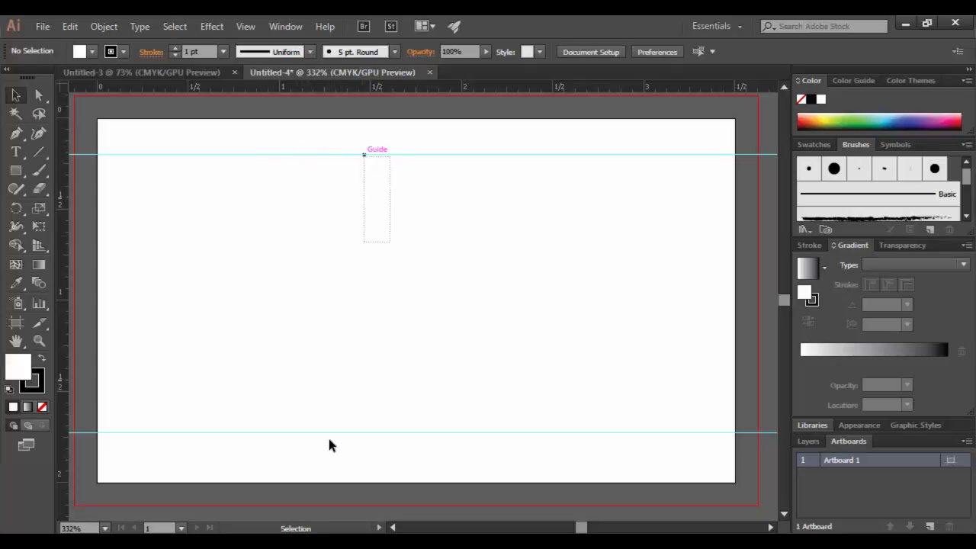
{"action": "left_click", "coordinate": [255, 26]}
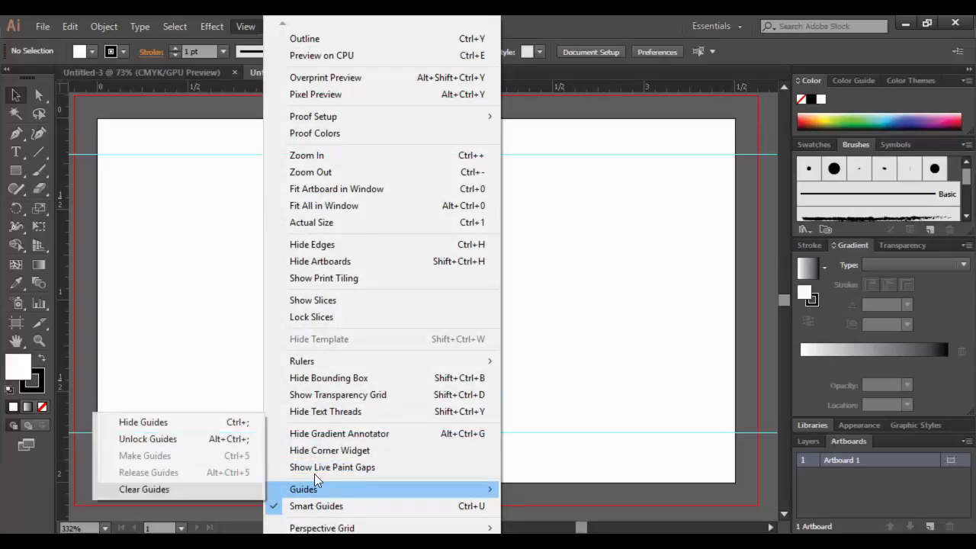
{"action": "mouse_move", "coordinate": [316, 489]}
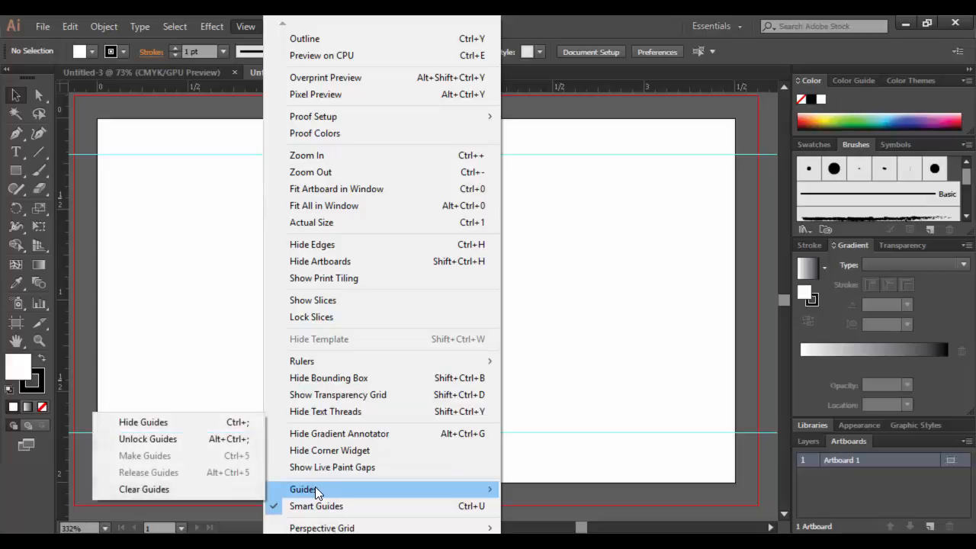
{"action": "left_click", "coordinate": [152, 439]}
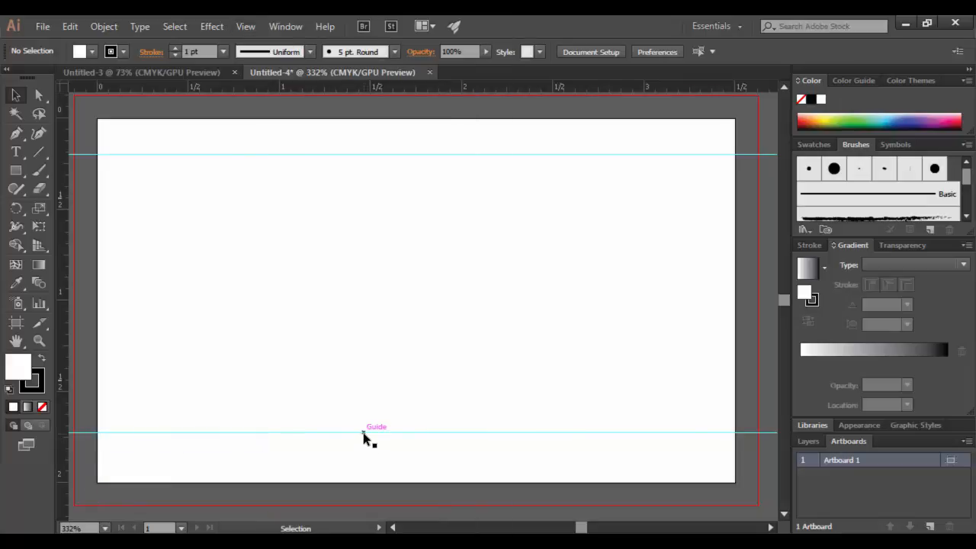
Step: Move the lower horizontal guide up to just above the artboard's middle, and delete both horizontal guides
{"action": "left_click_drag", "start_coordinate": [363, 432], "coordinate": [386, 272]}
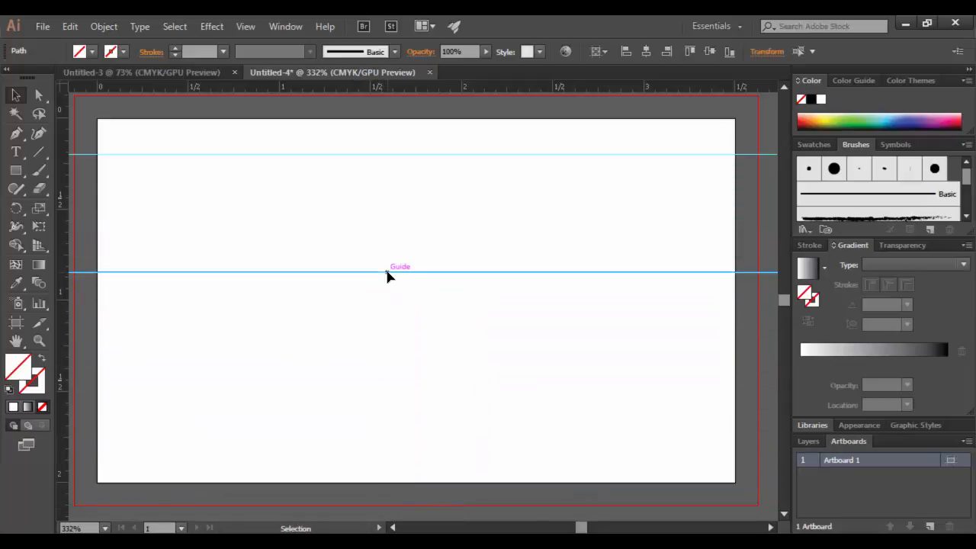
{"action": "key", "text": "Delete"}
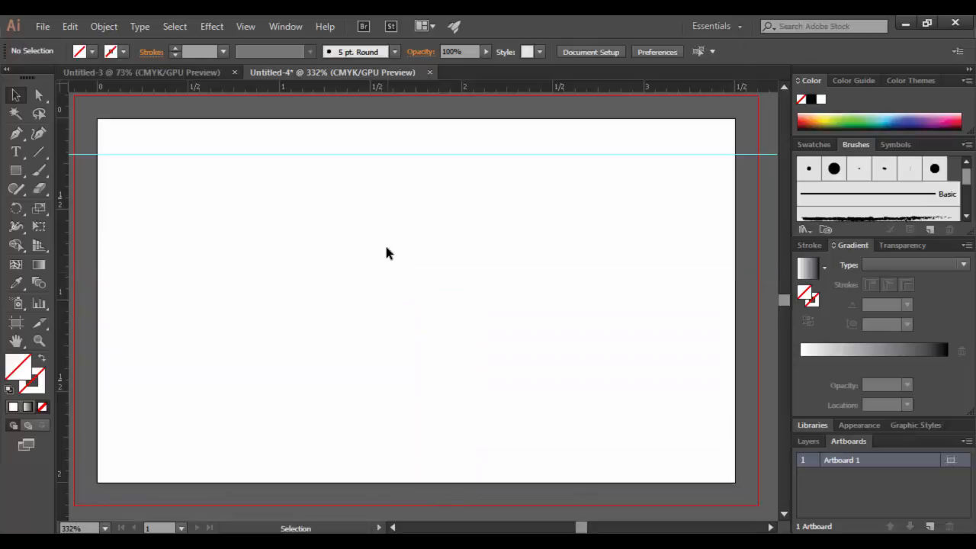
{"action": "left_click", "coordinate": [361, 153]}
{"action": "key", "text": "Delete"}
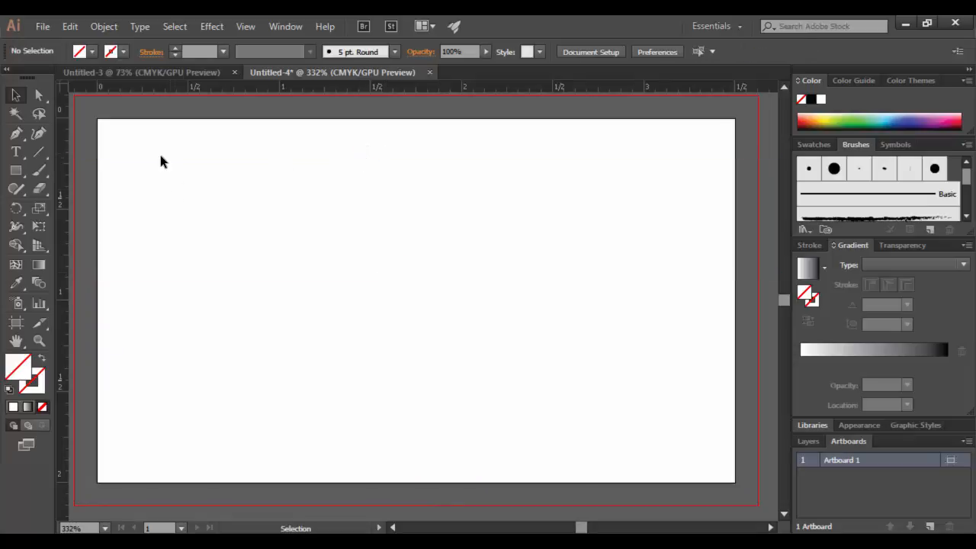
Step: Place and delete a vertical guide near the artboard's middle, and add three vertical guides across the artboard directly from the horizontal ruler
{"action": "left_click_drag", "start_coordinate": [69, 216], "coordinate": [363, 223]}
{"action": "key", "text": "Delete"}
{"action": "double_click", "coordinate": [395, 87]}
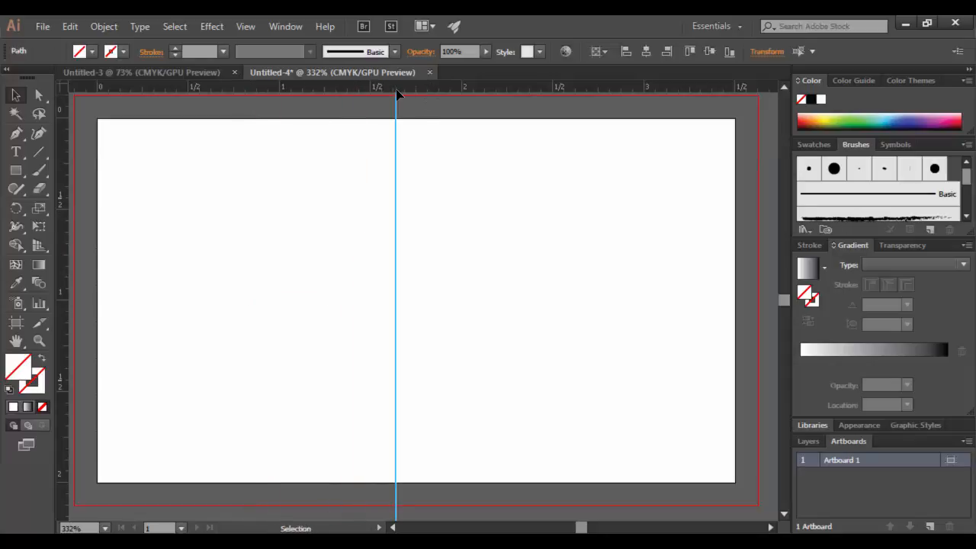
{"action": "double_click", "coordinate": [237, 89]}
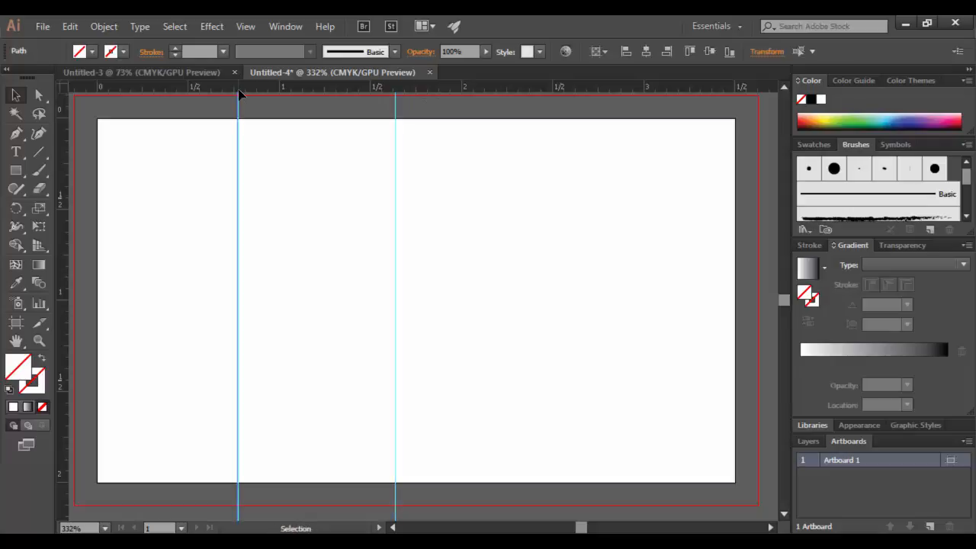
{"action": "double_click", "coordinate": [543, 86]}
Step: Delete all three vertical guides from the artboard
{"action": "key", "text": "Delete"}
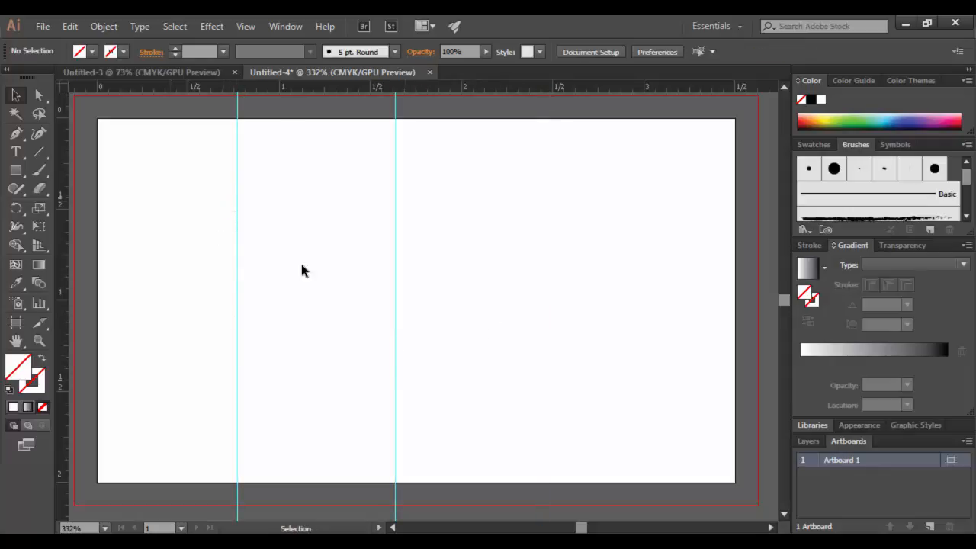
{"action": "left_click_drag", "start_coordinate": [301, 265], "coordinate": [549, 373]}
{"action": "key", "text": "Delete"}
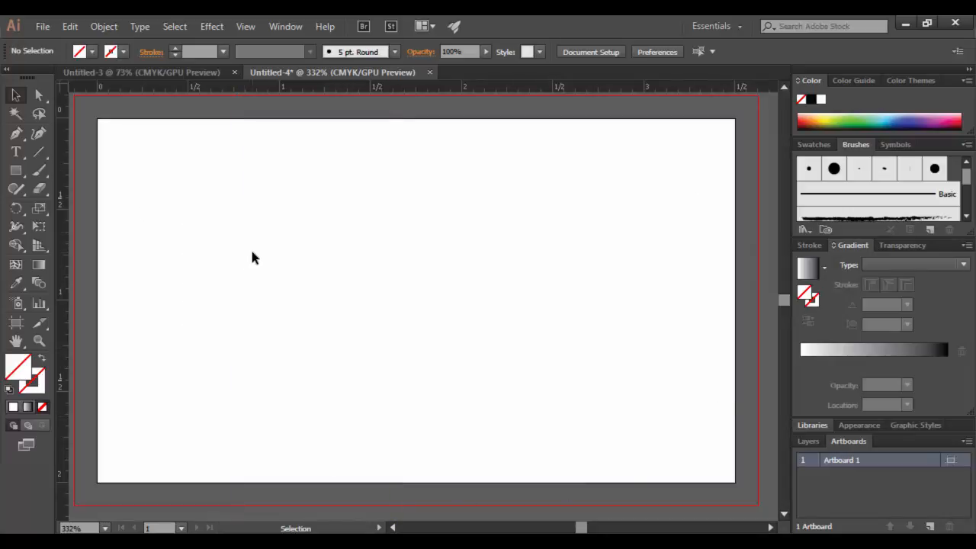
Step: Draw an ellipse about 2.1 in wide and 1.2 in high, right of the artboard's centre, with the Ellipse tool
{"action": "left_click", "coordinate": [14, 171]}
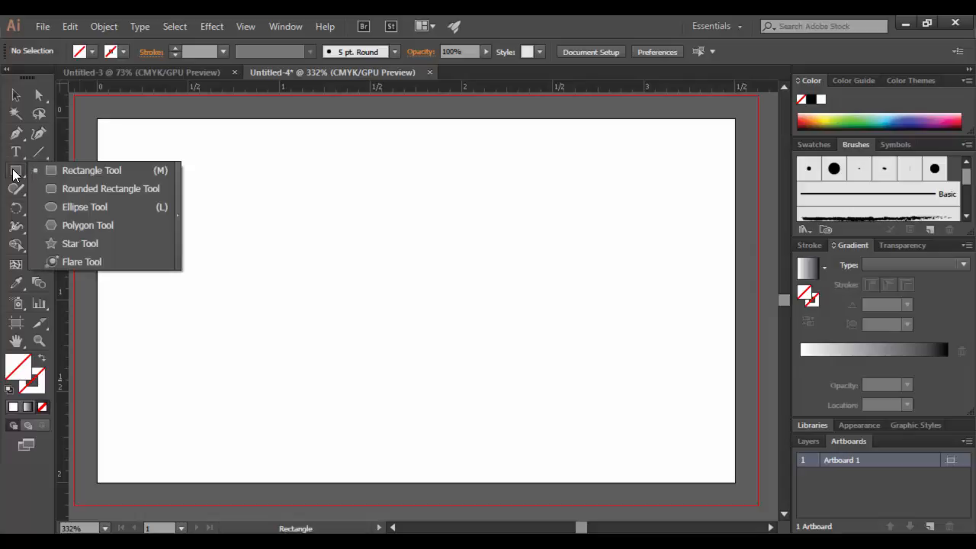
{"action": "left_click", "coordinate": [76, 204]}
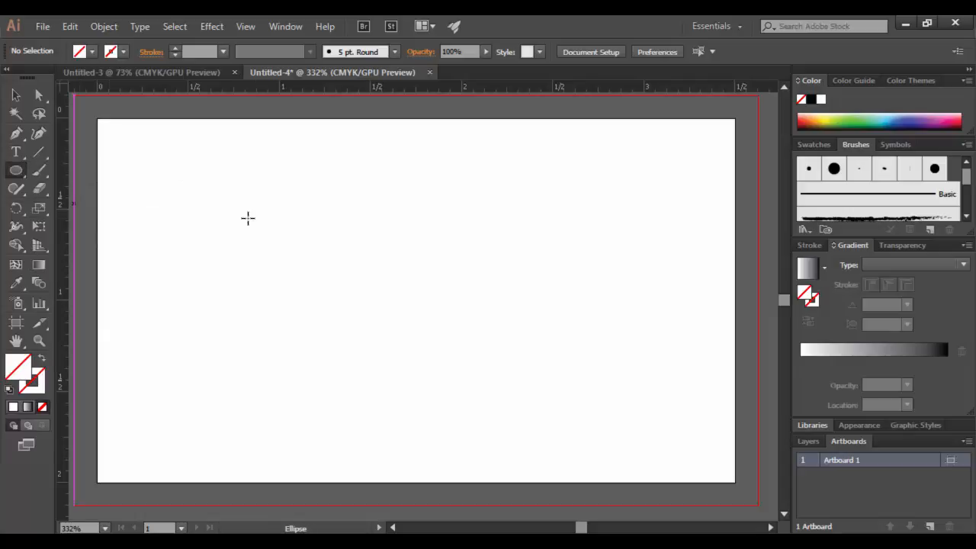
{"action": "left_click_drag", "start_coordinate": [270, 215], "coordinate": [653, 426]}
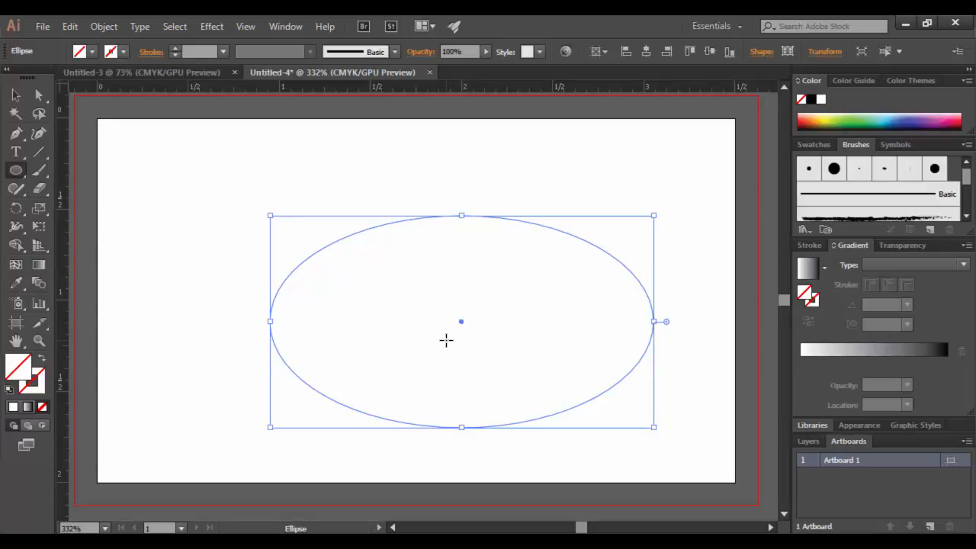
Step: Convert the ellipse into a guide, switch to the Selection tool and deselect it
{"action": "left_click", "coordinate": [244, 27]}
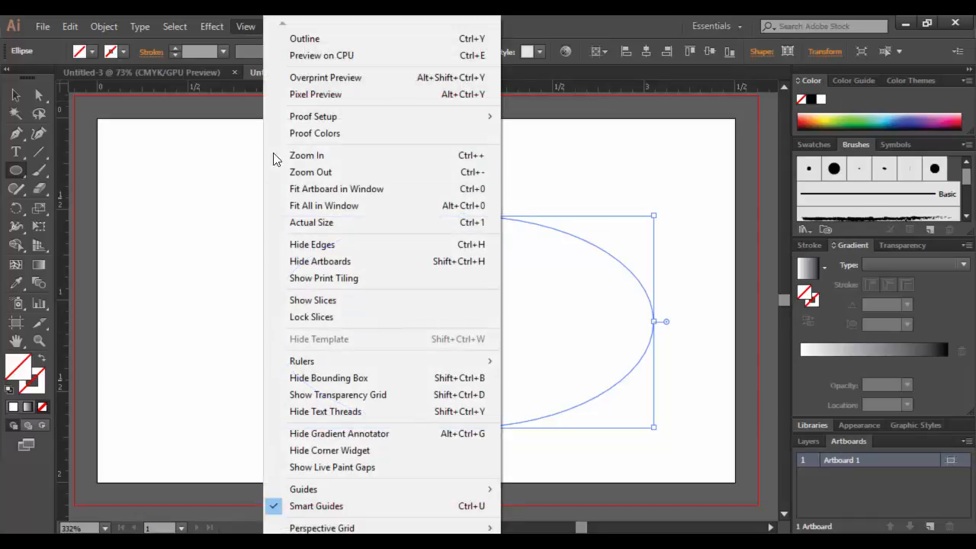
{"action": "mouse_move", "coordinate": [279, 488]}
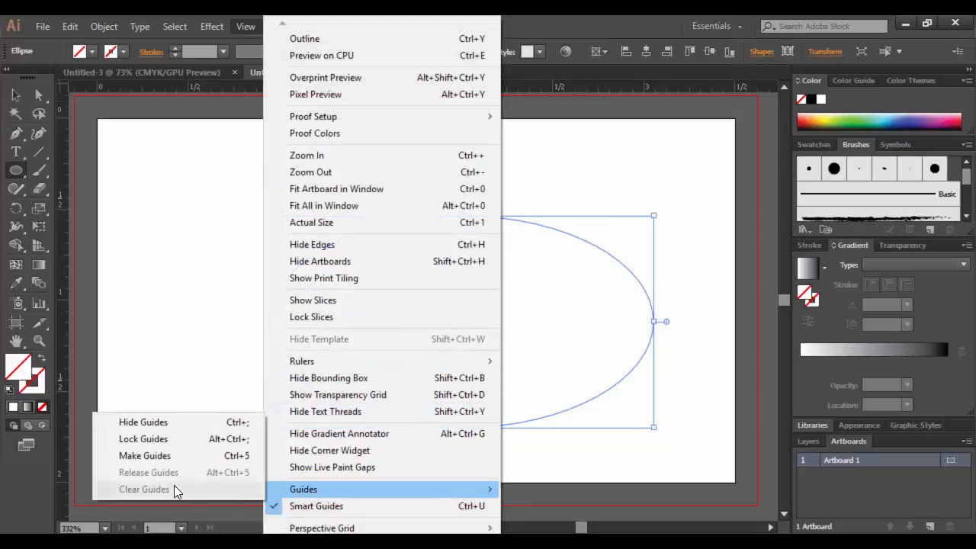
{"action": "left_click", "coordinate": [174, 455]}
{"action": "key", "text": "v"}
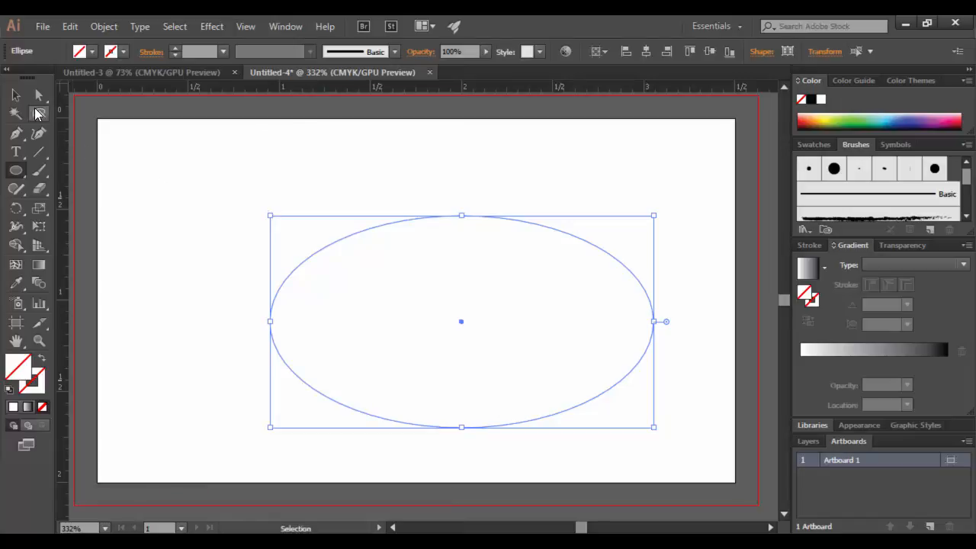
{"action": "left_click", "coordinate": [291, 189]}
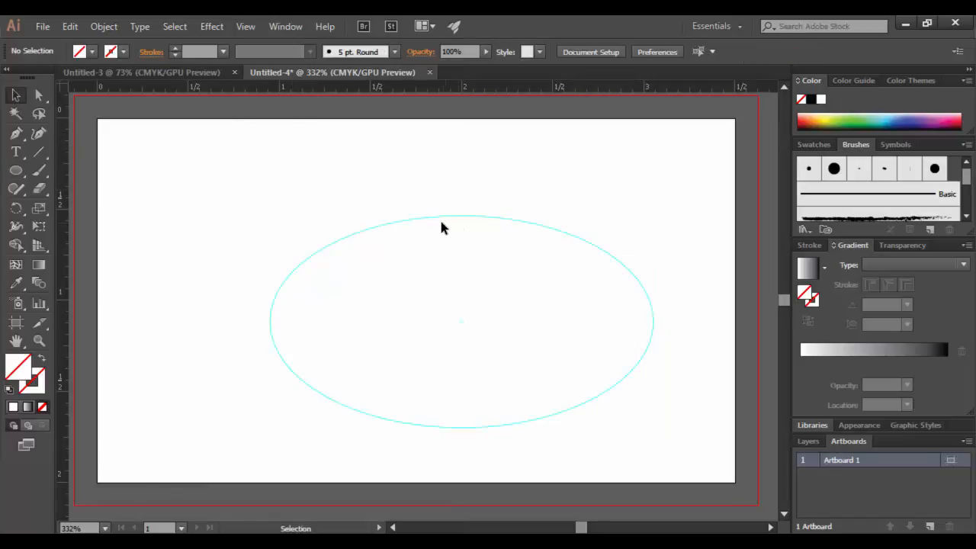
Step: Move the elliptical guide up and to the left on the artboard, lock the guides, and try to select it
{"action": "left_click_drag", "start_coordinate": [439, 218], "coordinate": [373, 188]}
{"action": "left_click", "coordinate": [679, 299]}
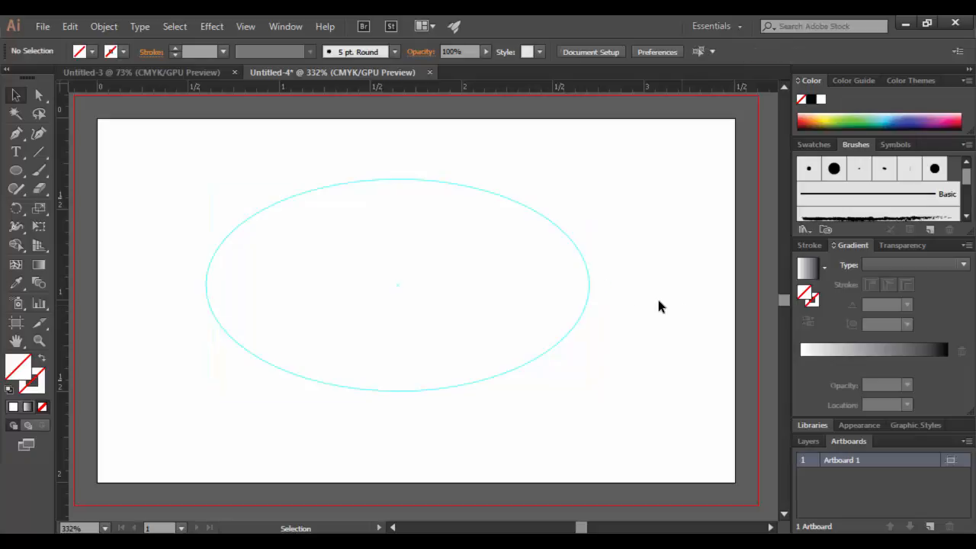
{"action": "left_click", "coordinate": [235, 26]}
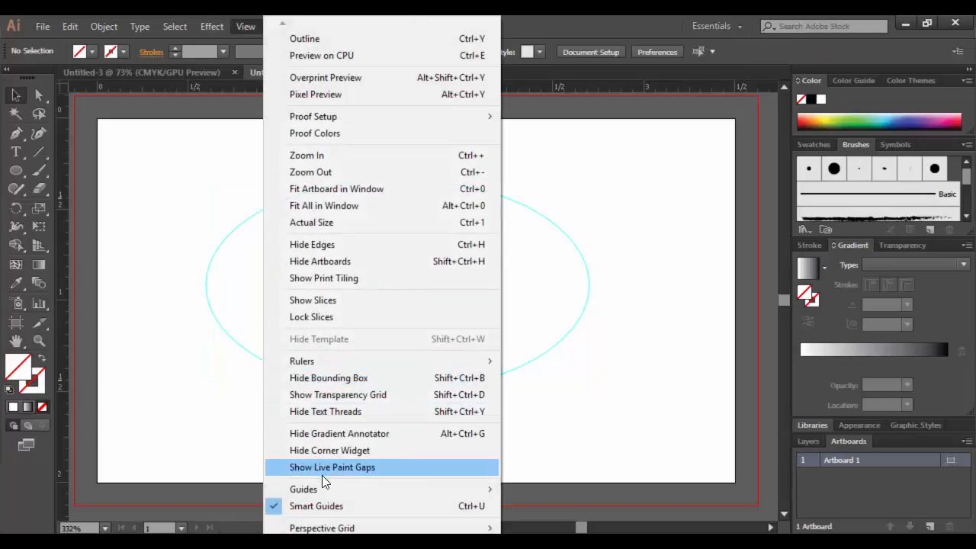
{"action": "mouse_move", "coordinate": [321, 488]}
{"action": "left_click", "coordinate": [186, 440]}
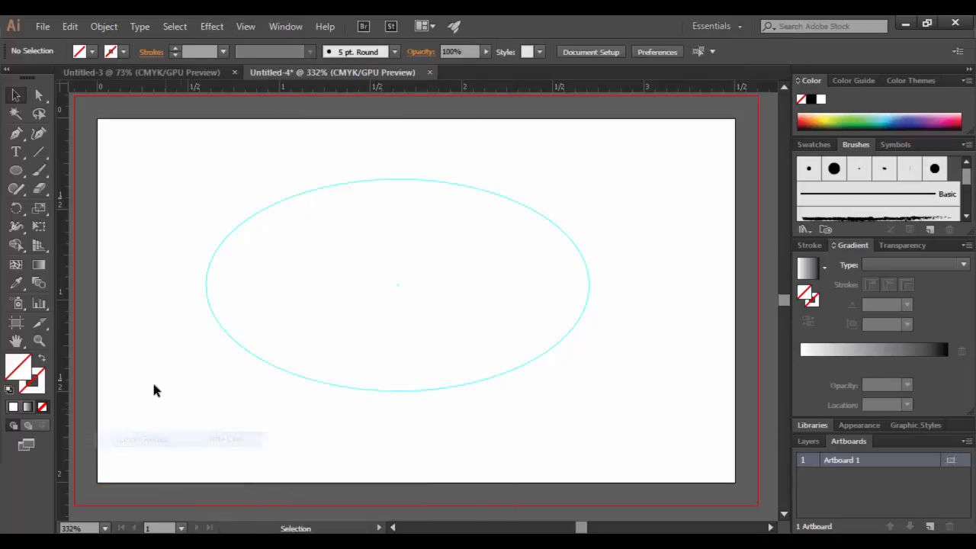
{"action": "left_click_drag", "start_coordinate": [260, 161], "coordinate": [621, 299]}
Step: Unlock the guides, then select the elliptical guide and delete it from the artboard
{"action": "left_click", "coordinate": [243, 26]}
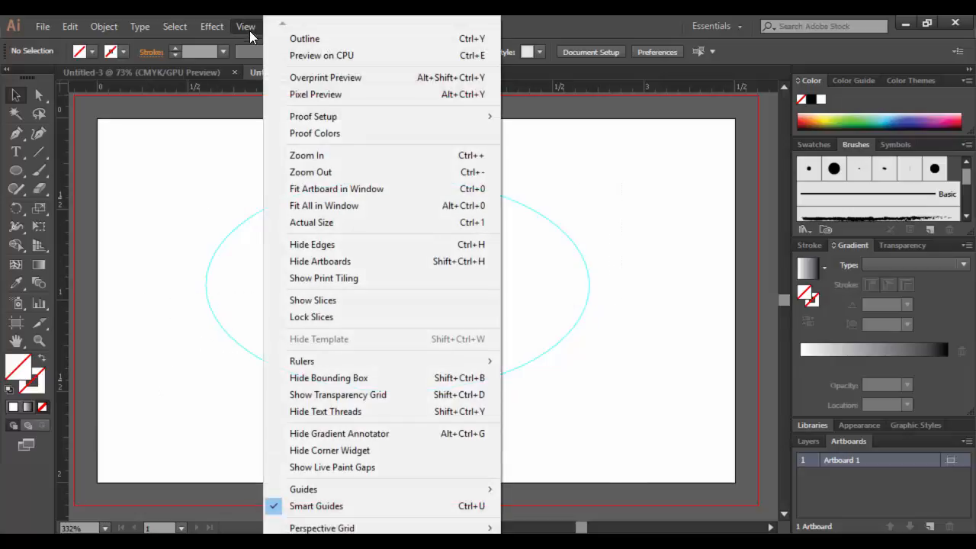
{"action": "mouse_move", "coordinate": [329, 490]}
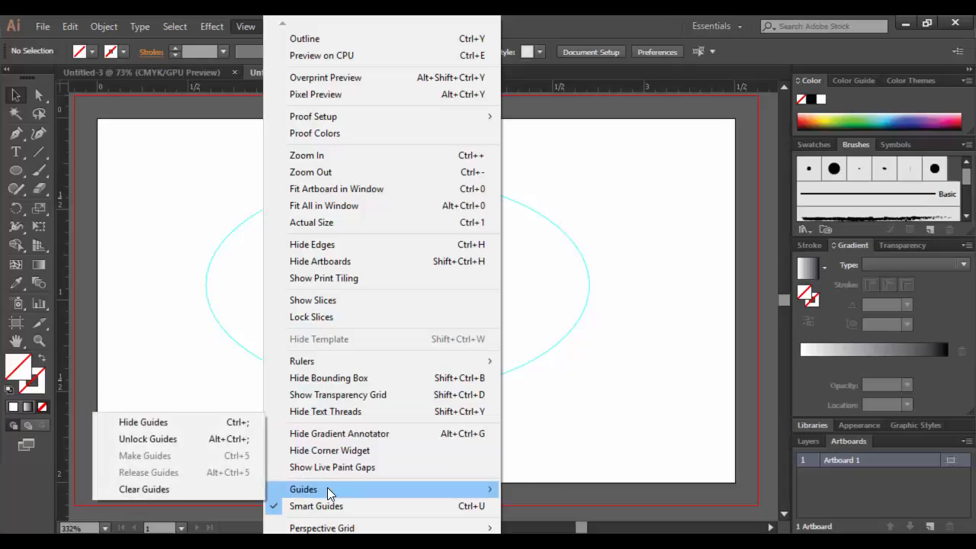
{"action": "left_click", "coordinate": [170, 447]}
{"action": "left_click_drag", "start_coordinate": [193, 232], "coordinate": [259, 307]}
{"action": "key", "text": "Delete"}
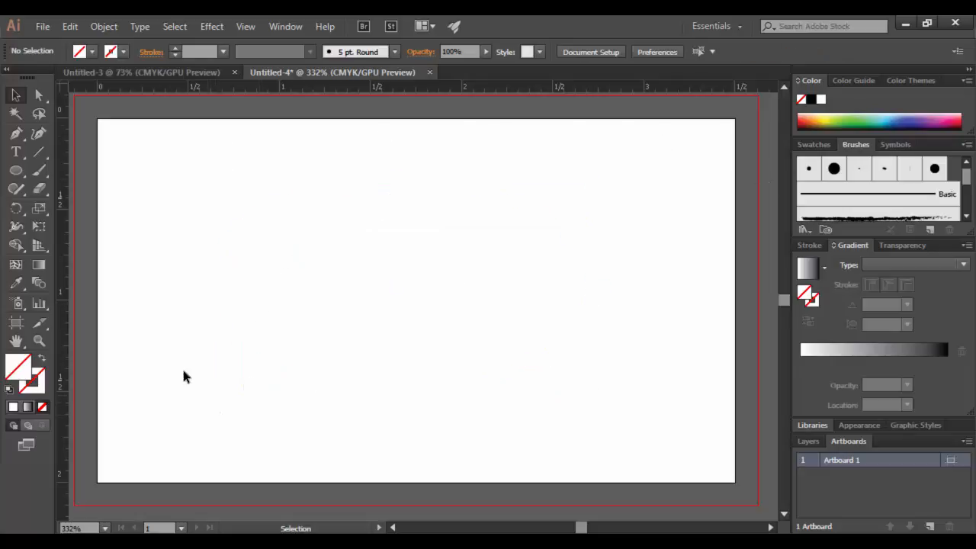
Step: Try a freehand rectangle about 1.15 in wide and 1.21 in high near the artboard's upper-left corner with the Rectangle tool, then delete it
{"action": "left_click_drag", "start_coordinate": [16, 171], "coordinate": [84, 171]}
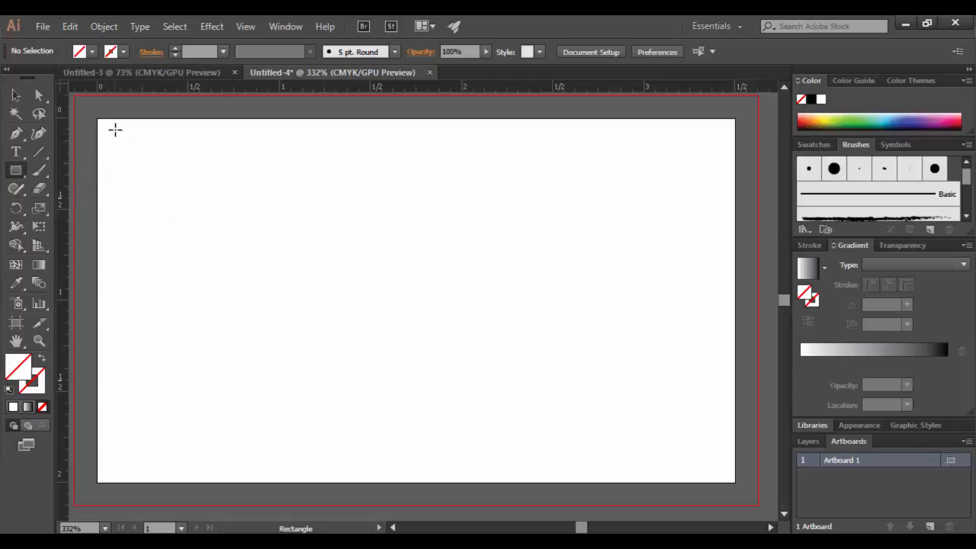
{"action": "left_click_drag", "start_coordinate": [121, 135], "coordinate": [331, 354]}
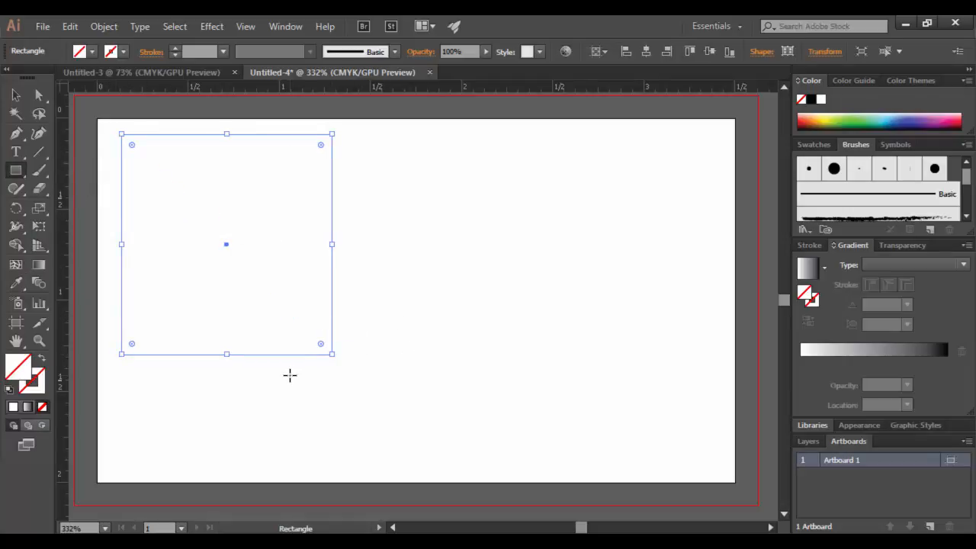
{"action": "key", "text": "Delete"}
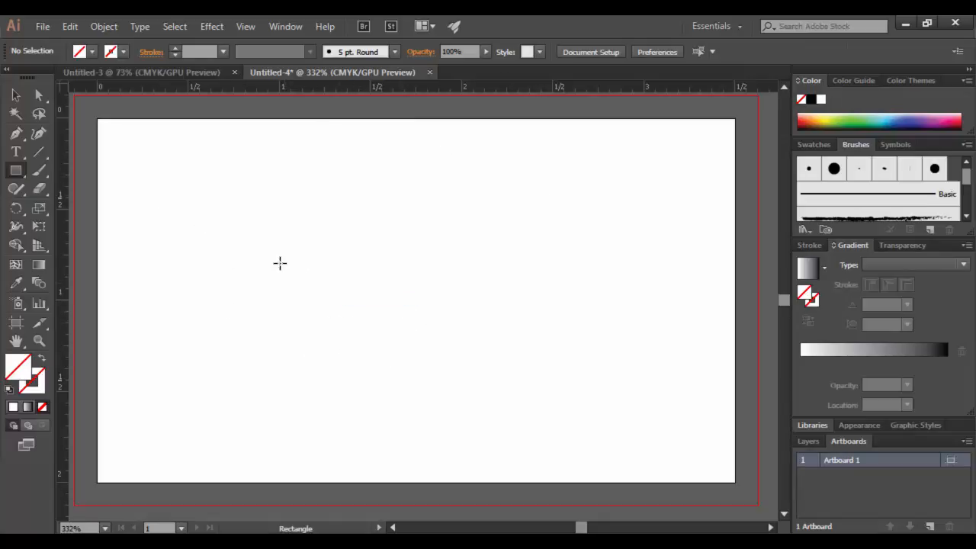
Step: Create a rectangle with an exact width of 3.25 in and height of 1.75 in on the artboard
{"action": "left_click", "coordinate": [286, 244]}
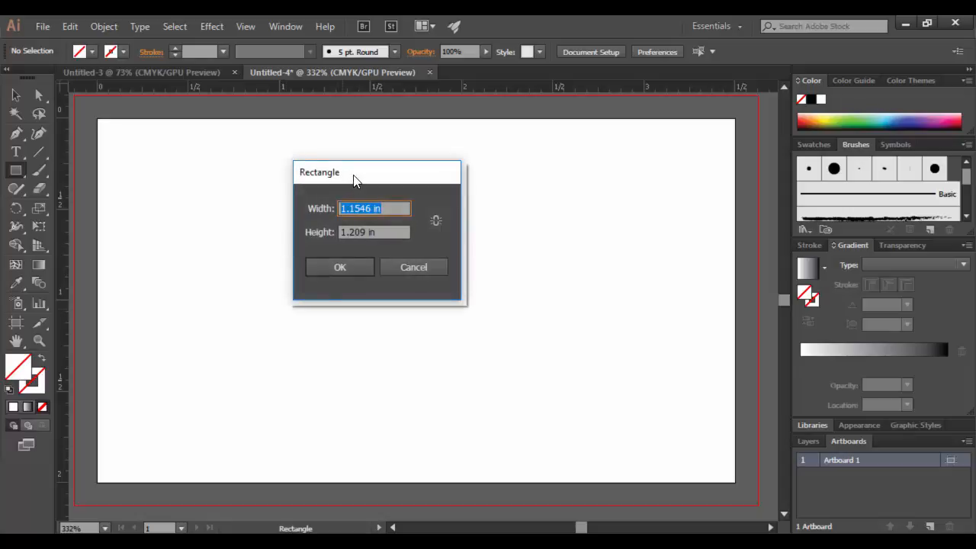
{"action": "left_click_drag", "start_coordinate": [355, 178], "coordinate": [469, 194]}
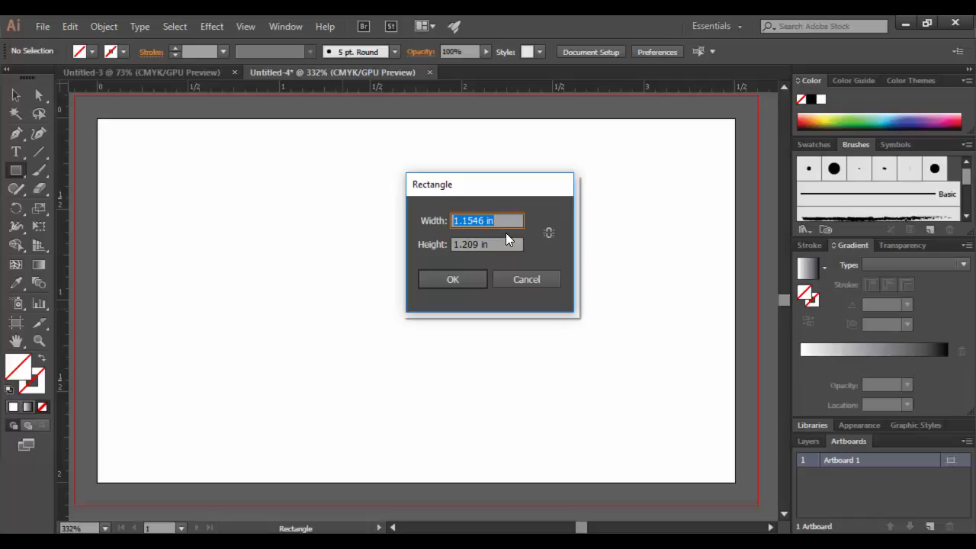
{"action": "type", "text": "3.25"}
{"action": "key", "text": "Tab"}
{"action": "type", "text": "1"}
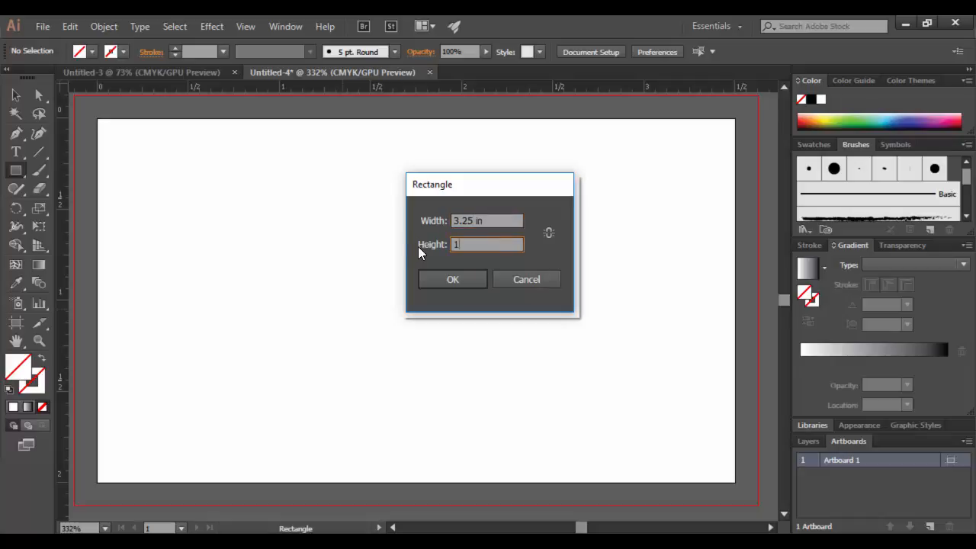
{"action": "type", "text": ".75"}
{"action": "left_click", "coordinate": [475, 279]}
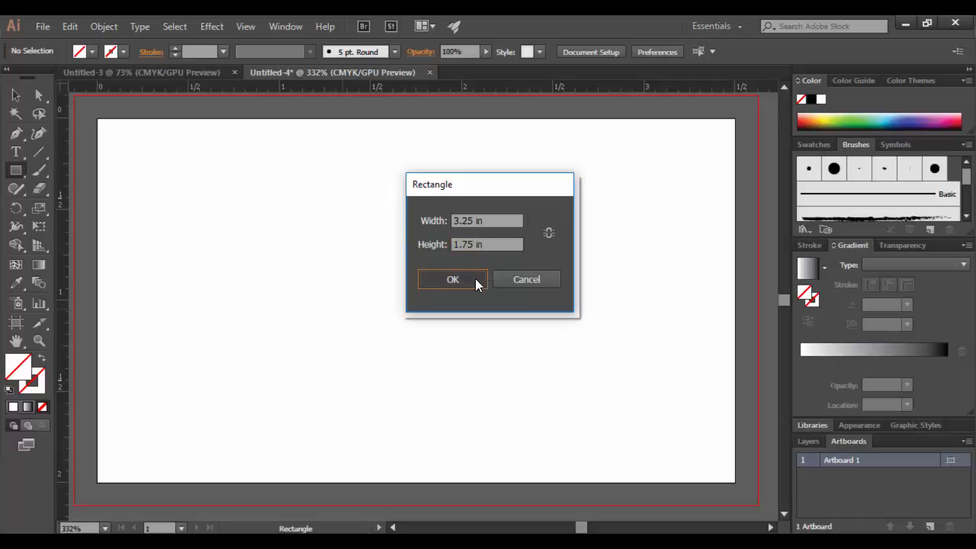
Step: Move the rectangle up and to the left with the Selection tool, then centre it horizontally and vertically using Align to Artboard
{"action": "left_click", "coordinate": [15, 94]}
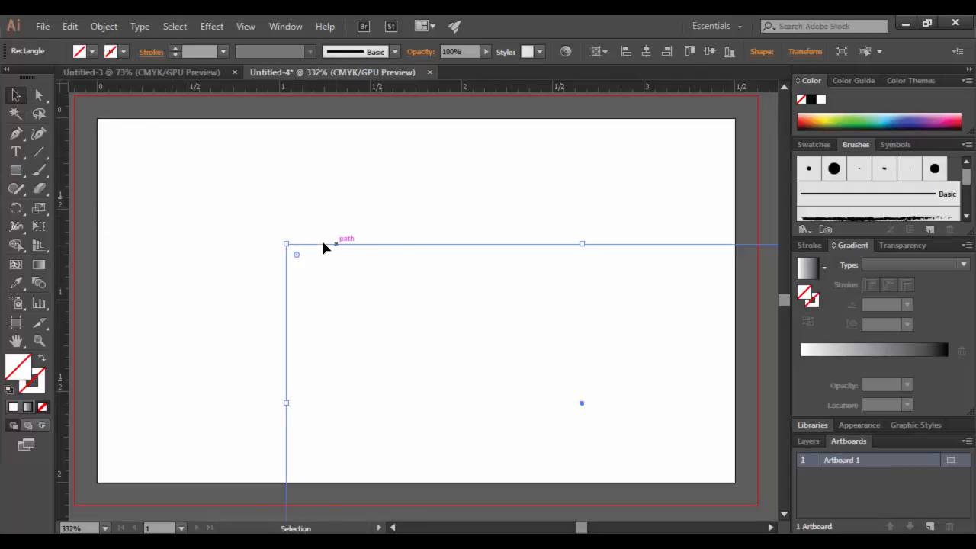
{"action": "left_click_drag", "start_coordinate": [323, 246], "coordinate": [255, 192]}
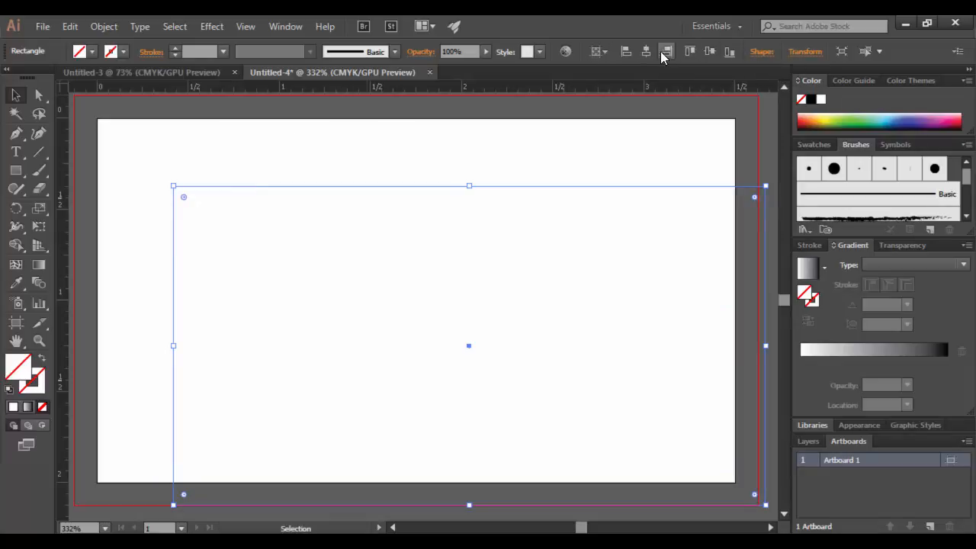
{"action": "left_click", "coordinate": [602, 54]}
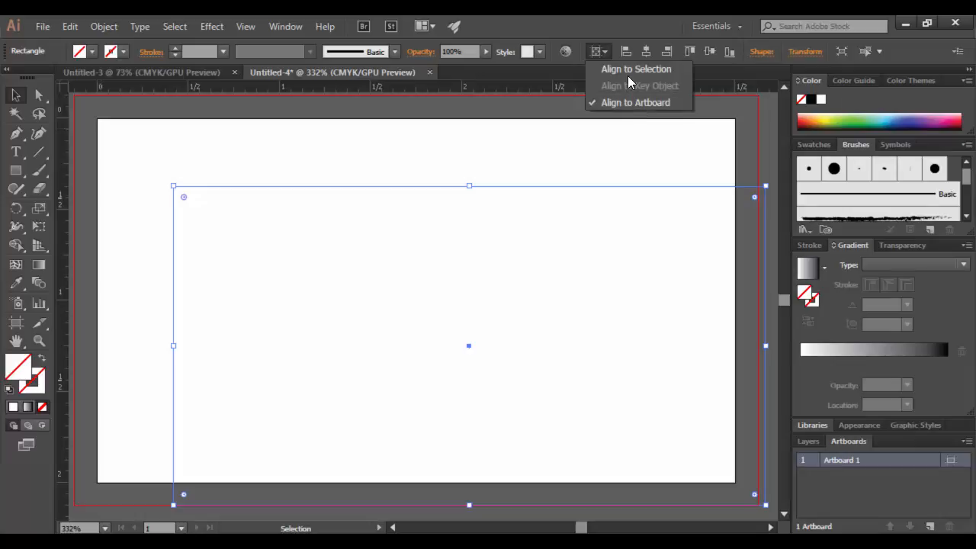
{"action": "left_click", "coordinate": [628, 69]}
{"action": "left_click", "coordinate": [603, 52]}
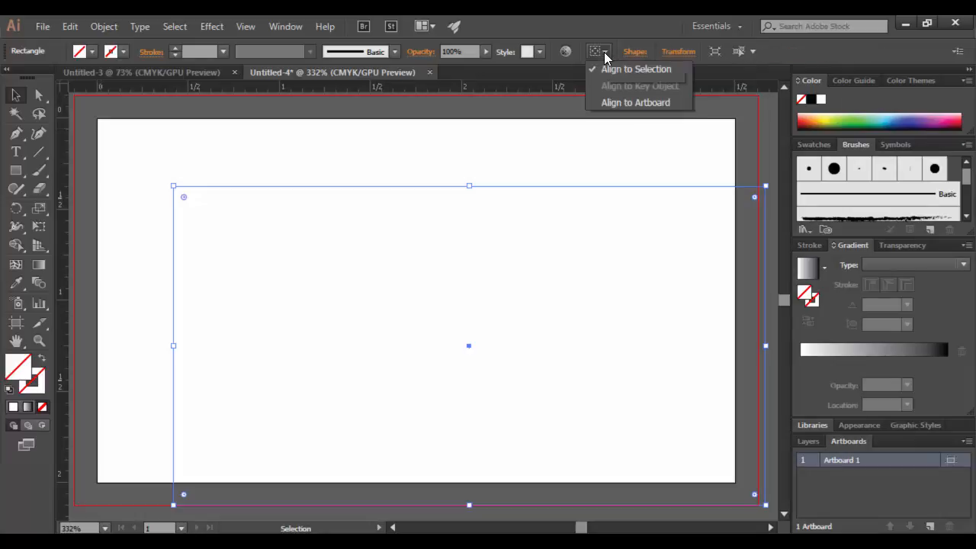
{"action": "left_click", "coordinate": [617, 103]}
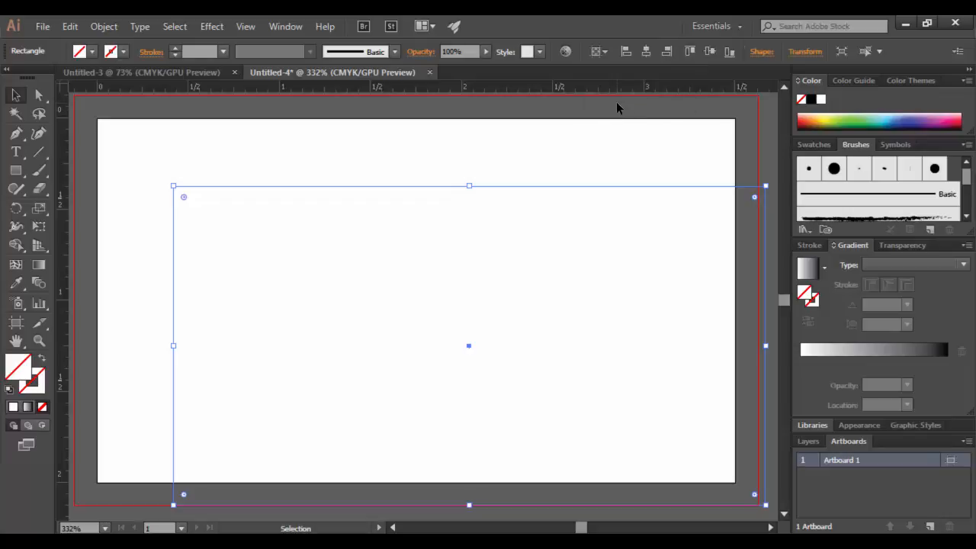
{"action": "left_click", "coordinate": [646, 52]}
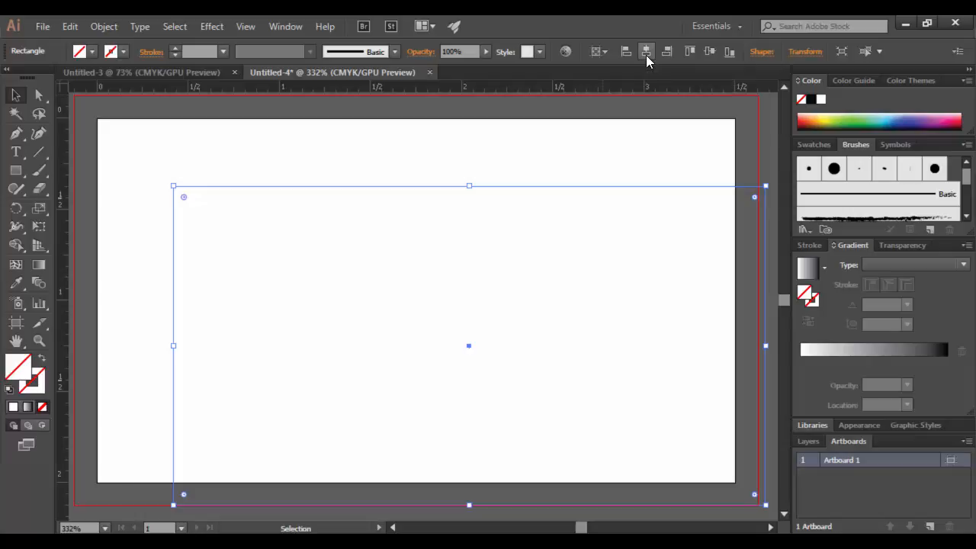
{"action": "left_click", "coordinate": [710, 52]}
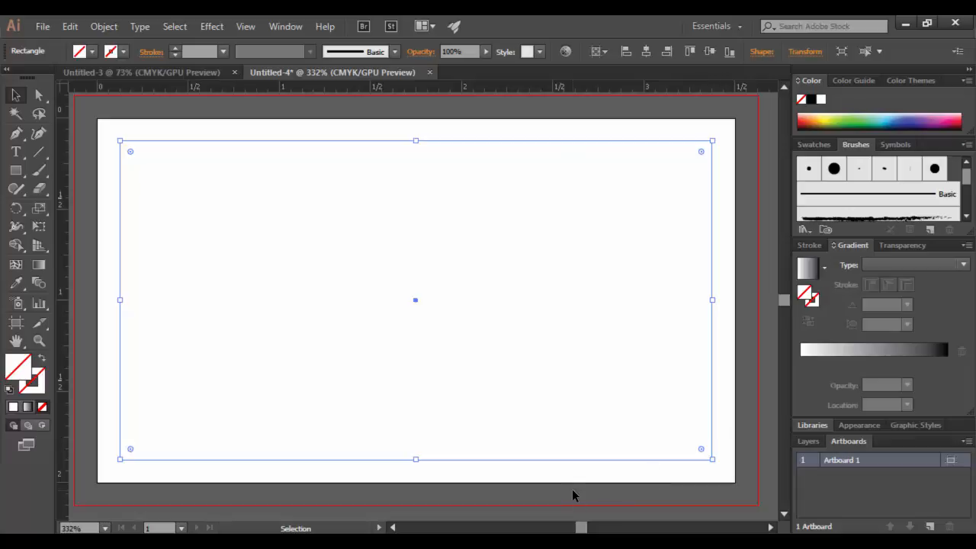
Step: Convert the centred rectangle into a guide and lock the guides
{"action": "left_click", "coordinate": [247, 26]}
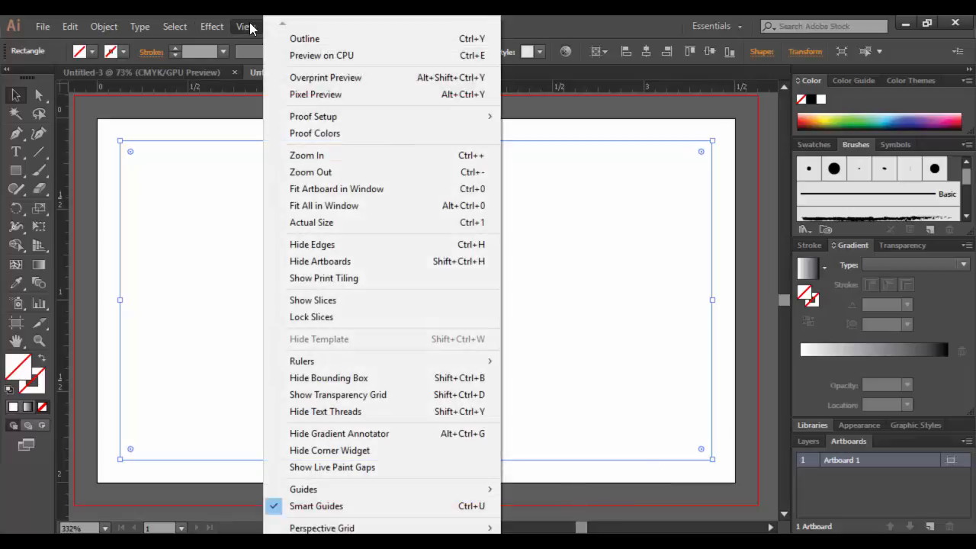
{"action": "mouse_move", "coordinate": [303, 494]}
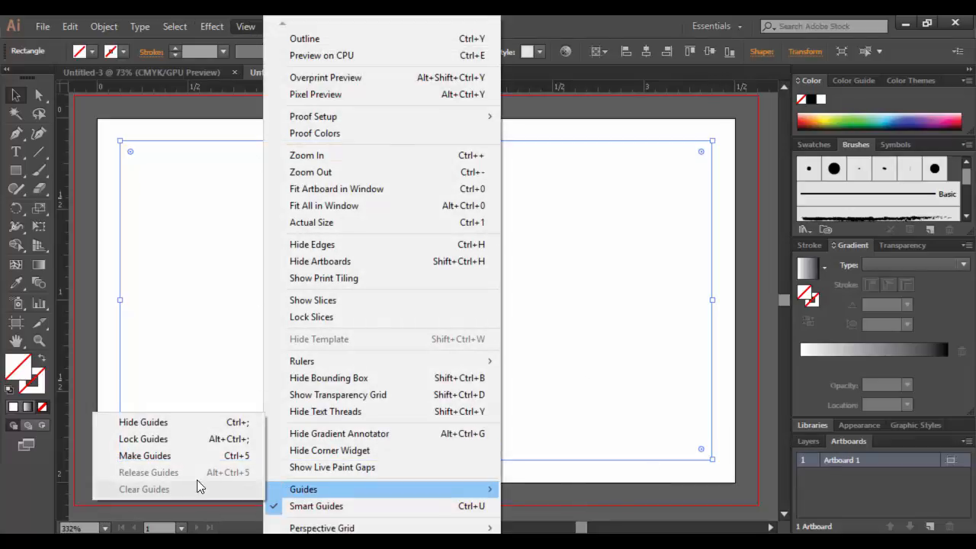
{"action": "left_click", "coordinate": [147, 457]}
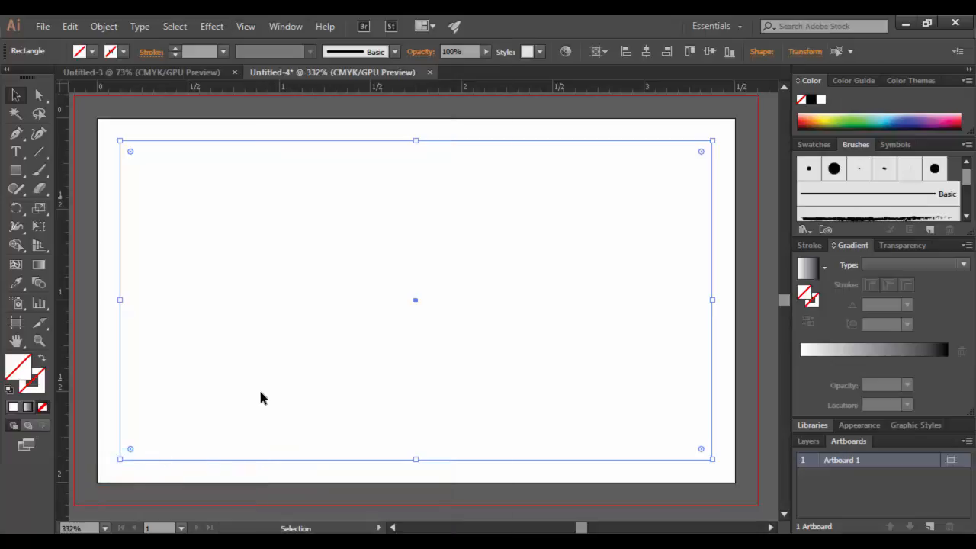
{"action": "left_click", "coordinate": [255, 26]}
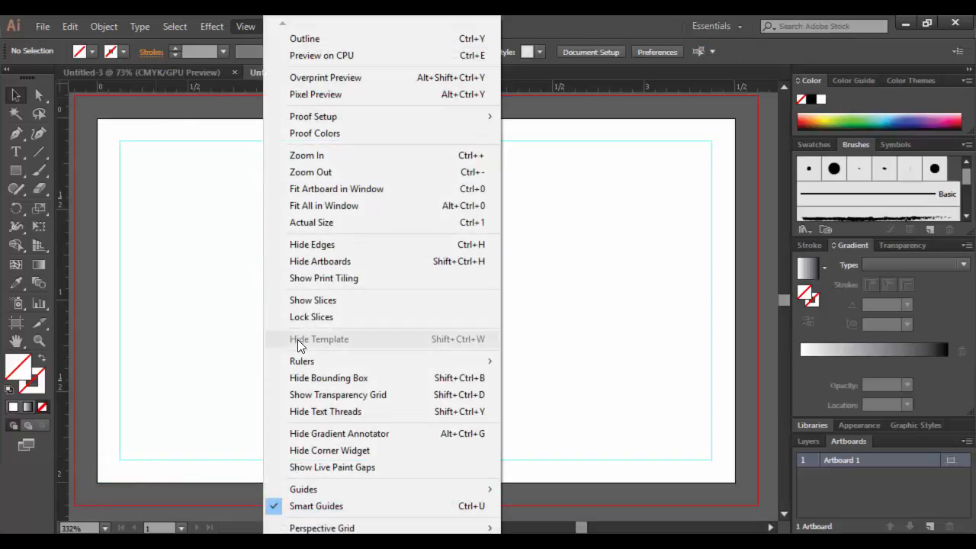
{"action": "mouse_move", "coordinate": [335, 489]}
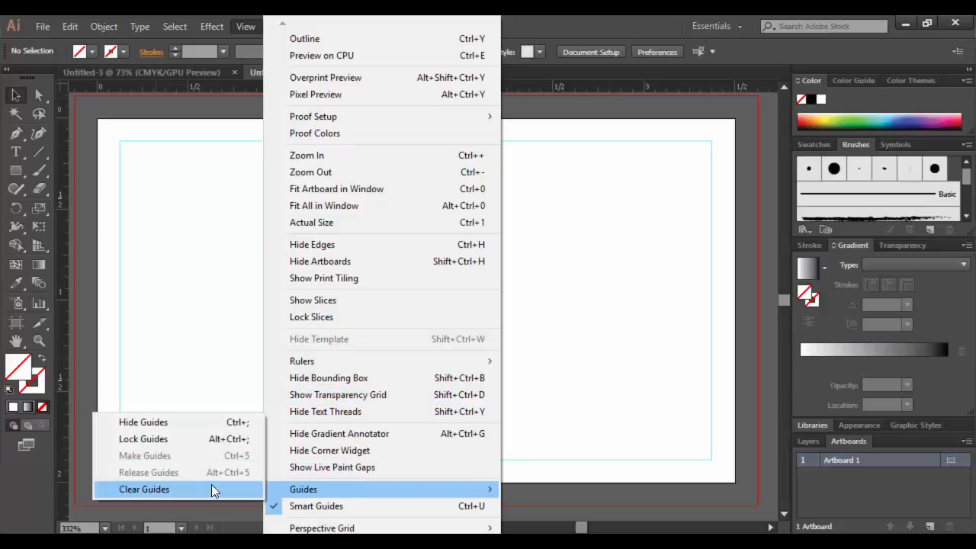
{"action": "left_click", "coordinate": [182, 438]}
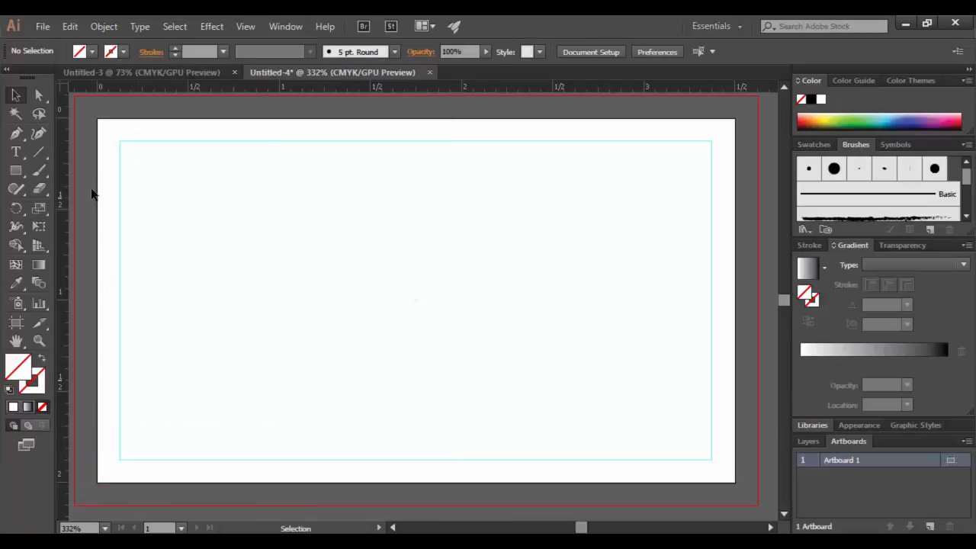